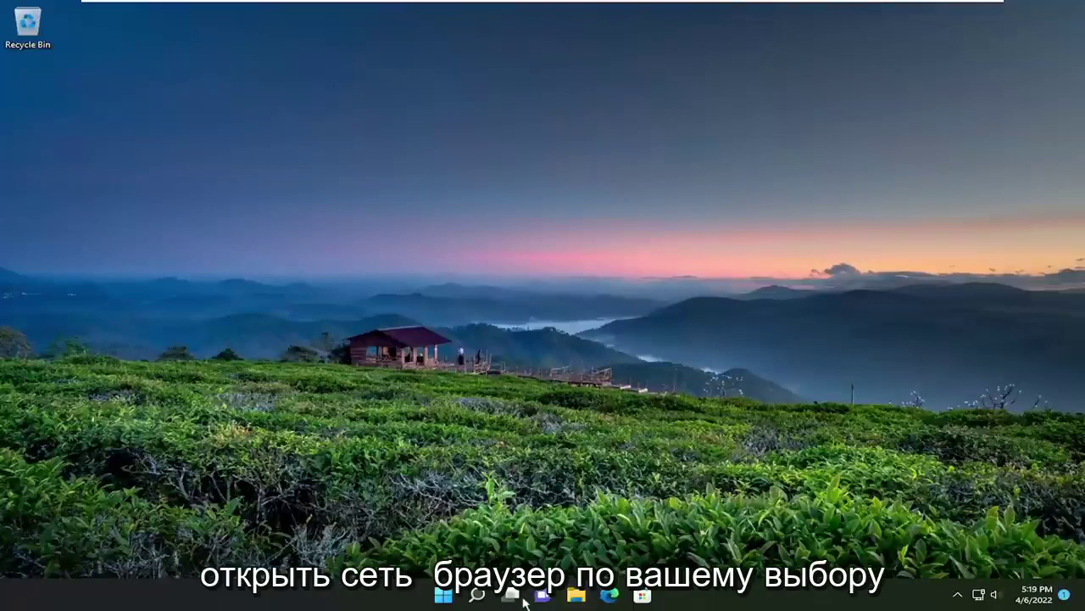
Step: Launch Google Chrome from the Windows taskbar search
click(480, 596)
text(control Panel)
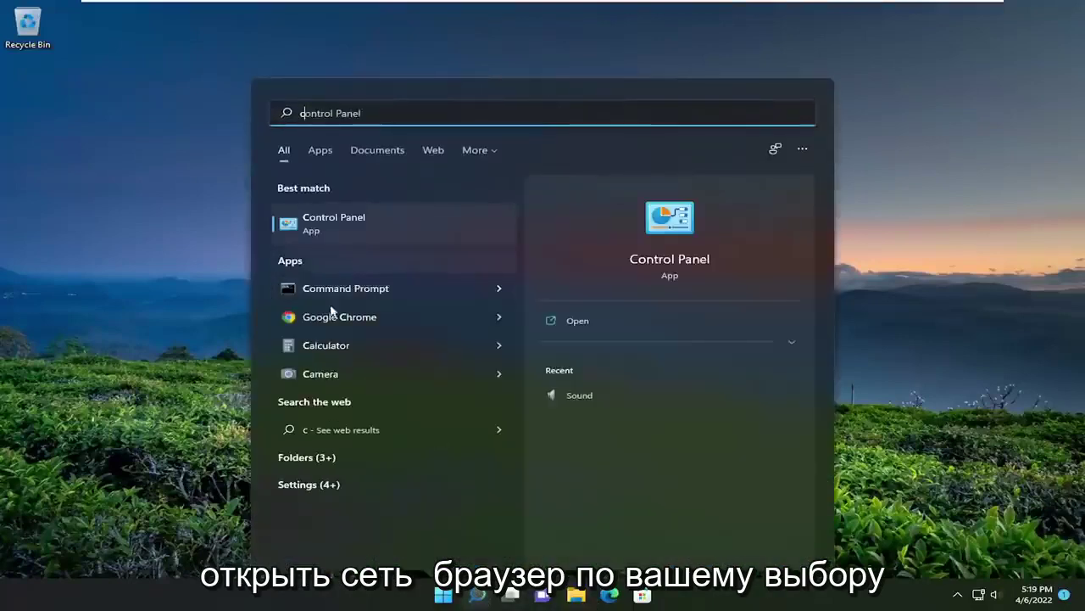
click(331, 329)
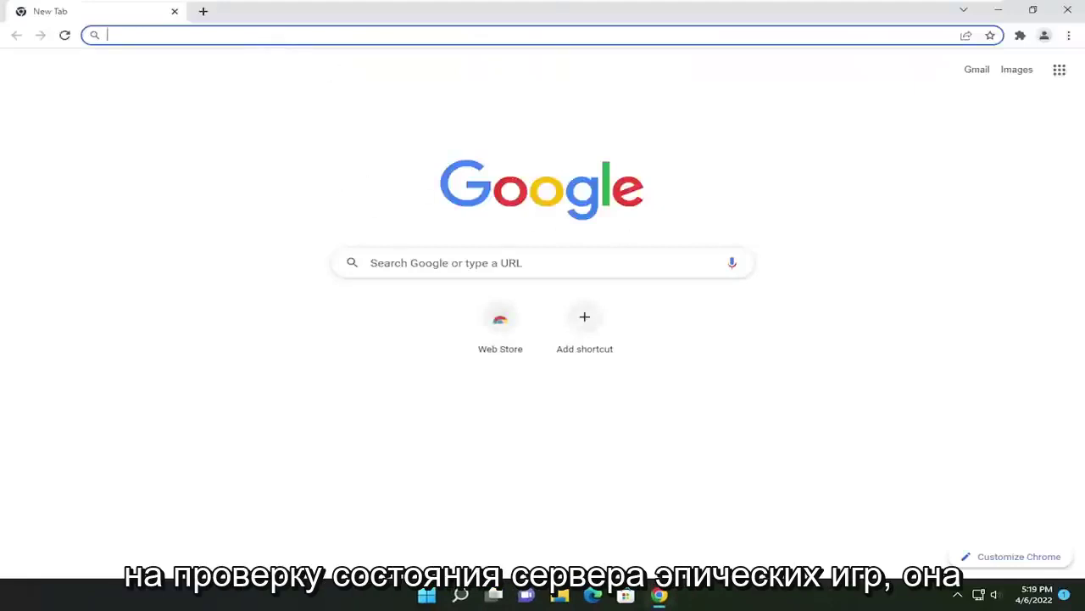
Step: Load status.epicgames.com, confirm All Systems Operational, then close Chrome
text(https://status.epicgames.com/)
click(180, 60)
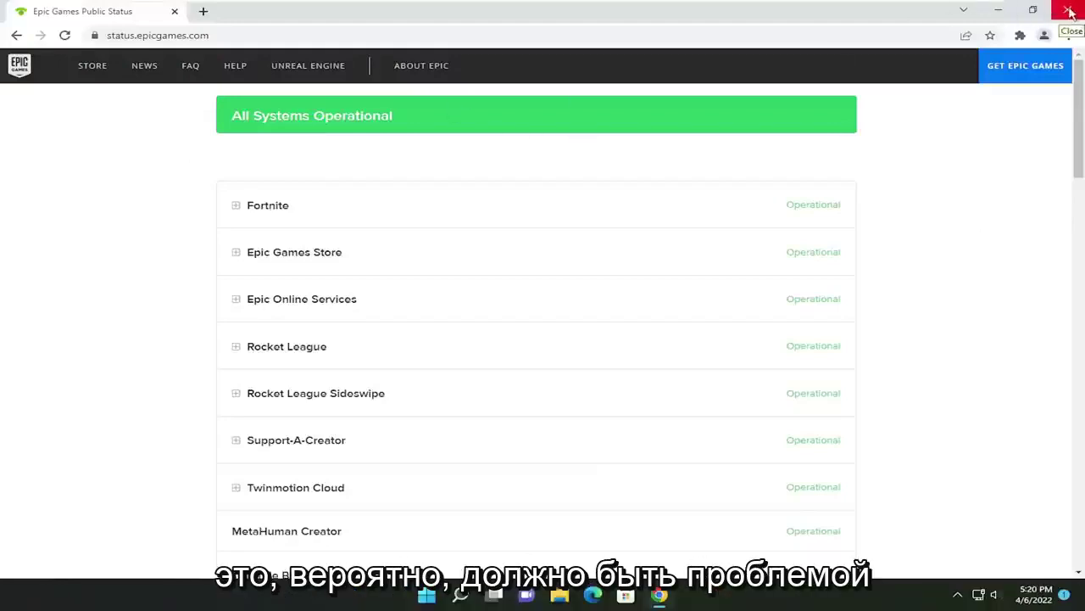
key(alt+F4)
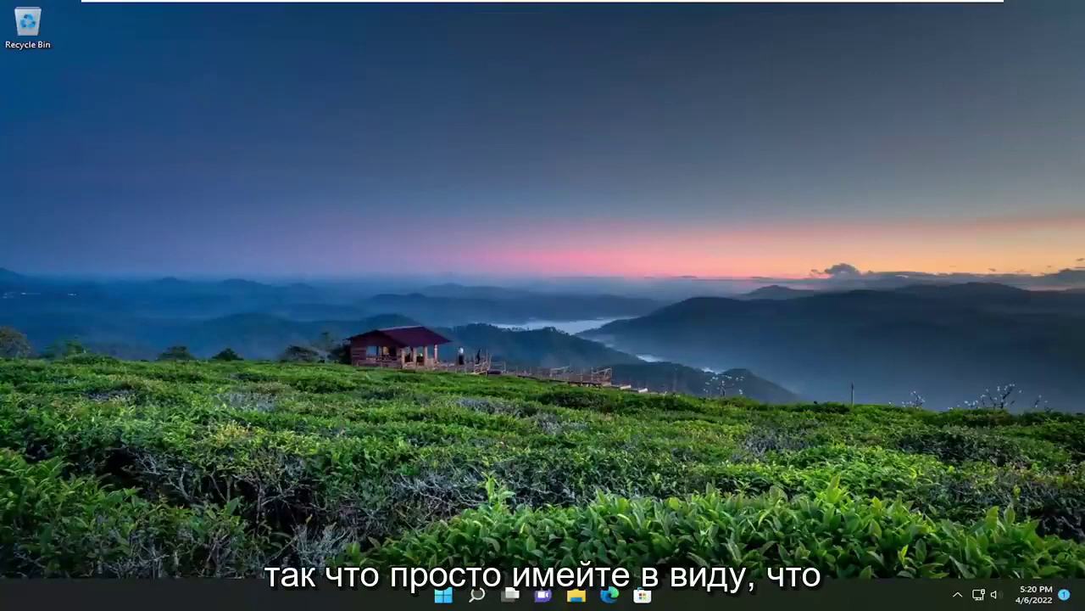
Step: Search 'cmd' and run Command Prompt as administrator, approving the UAC prompt
click(477, 597)
text(cmd)
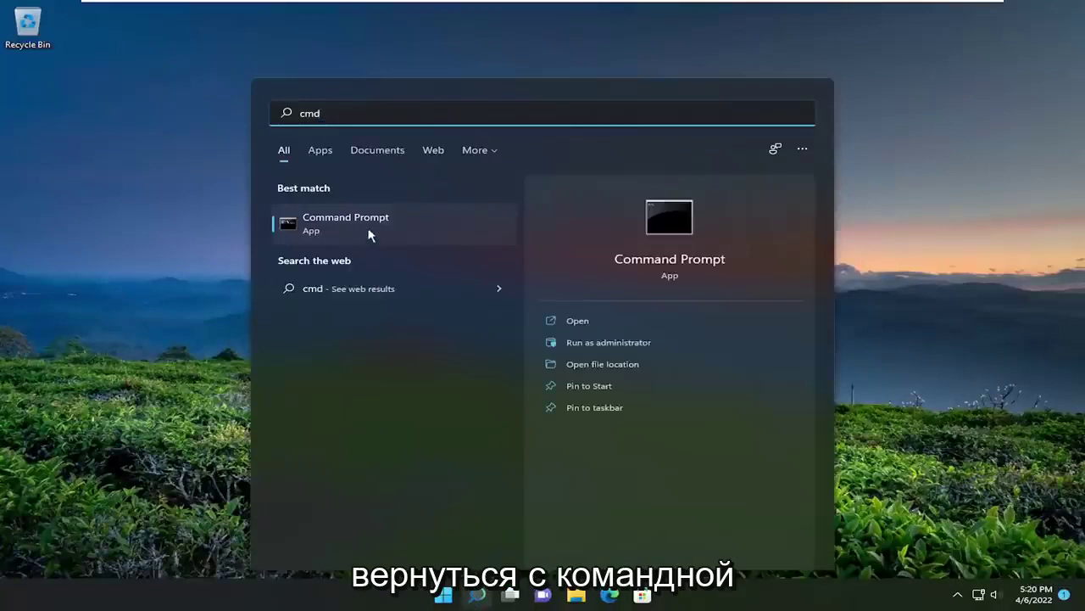
right_click(347, 229)
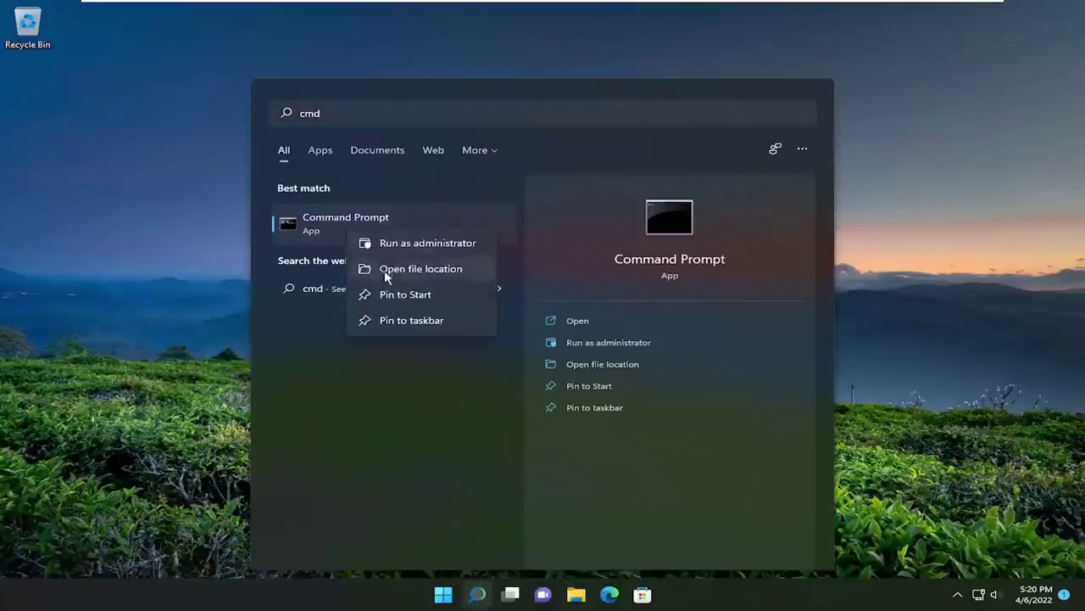
click(398, 244)
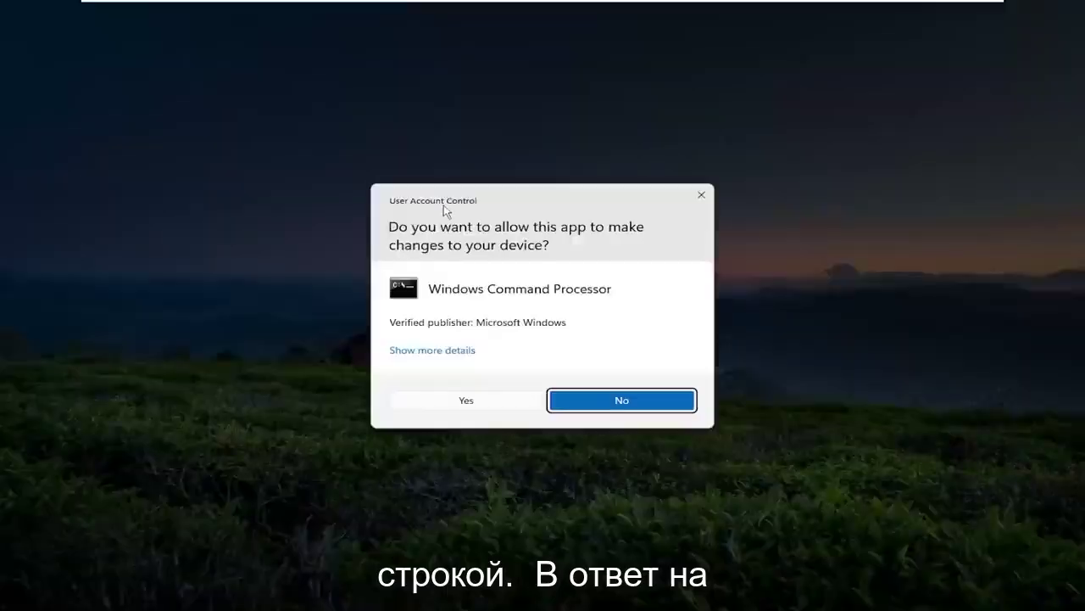
click(466, 402)
Step: Run ipconfig /flushdns to clear the DNS resolver cache
drag(376, 63, 492, 92)
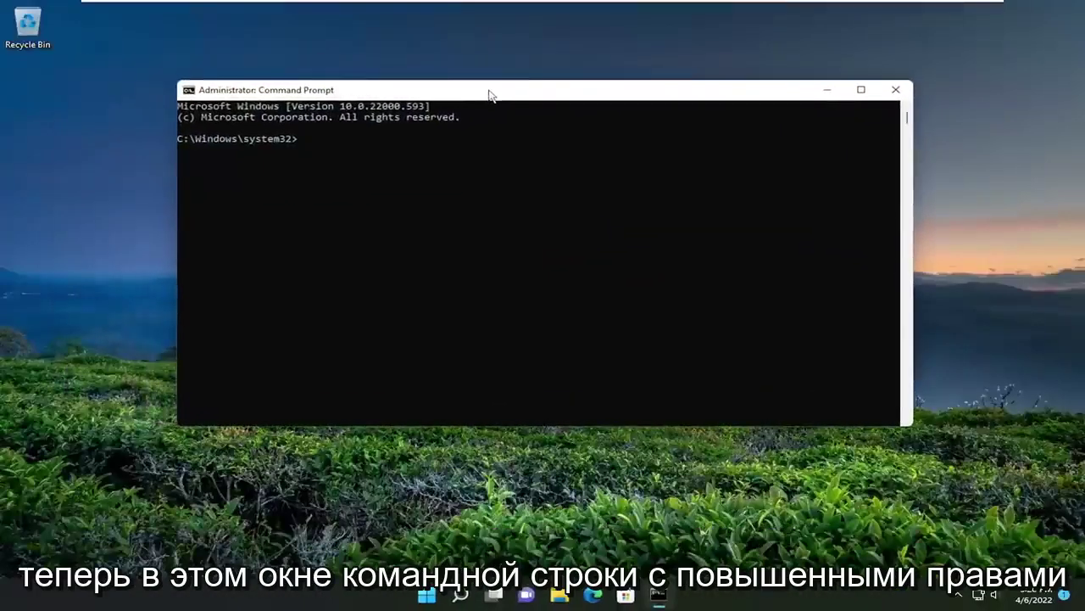
text(i)
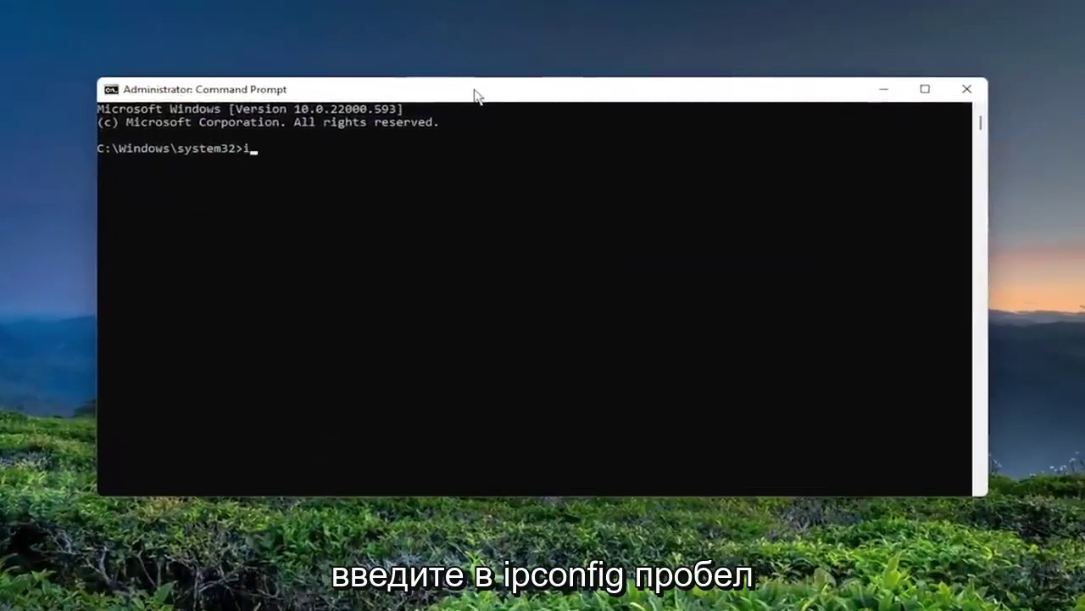
text(pconfig )
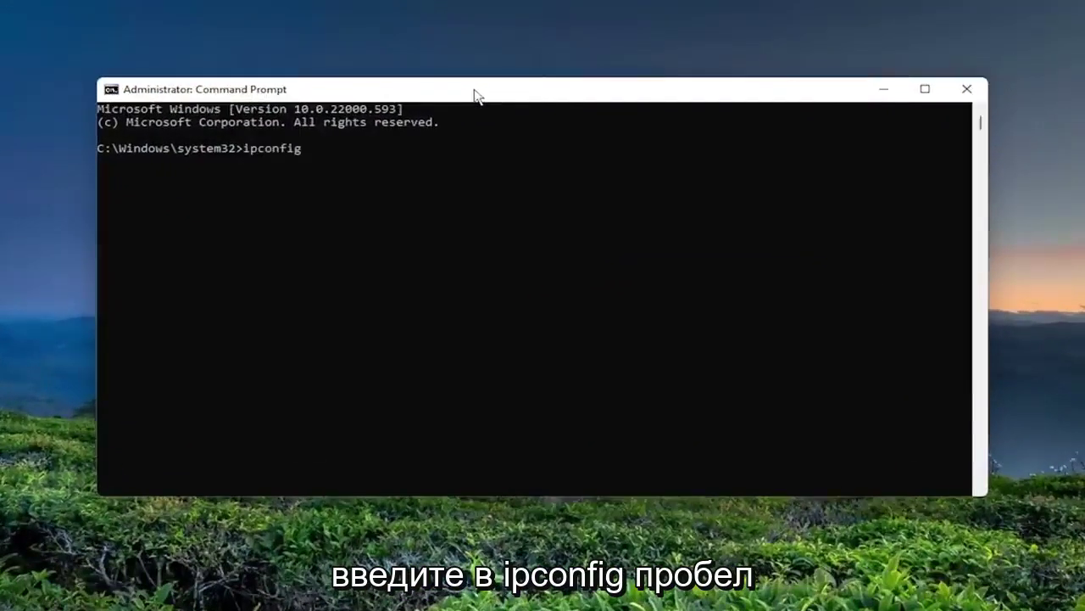
text(/flushdns)
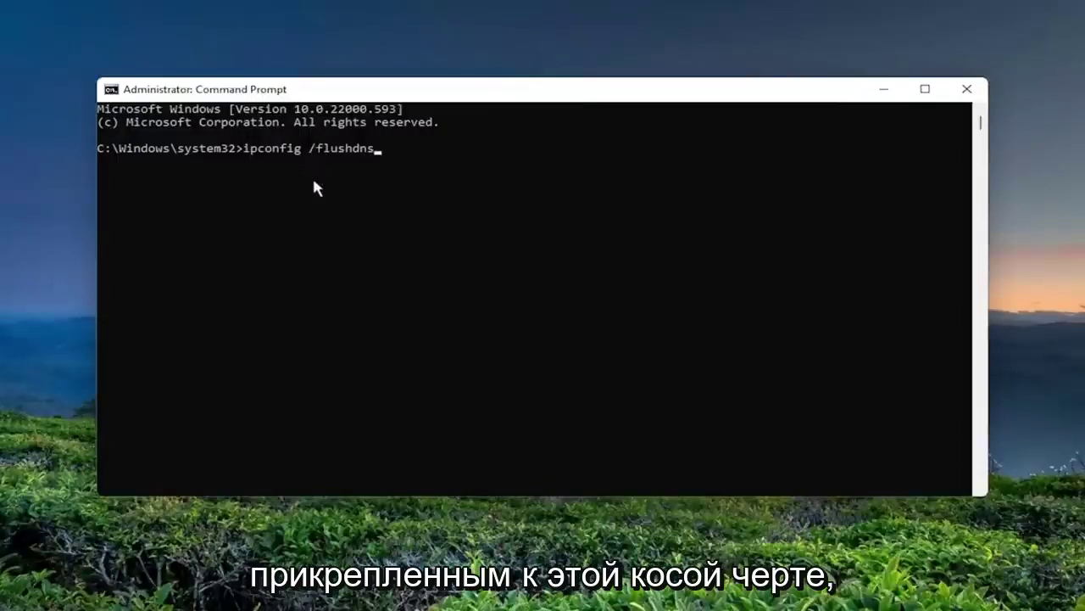
key(Return)
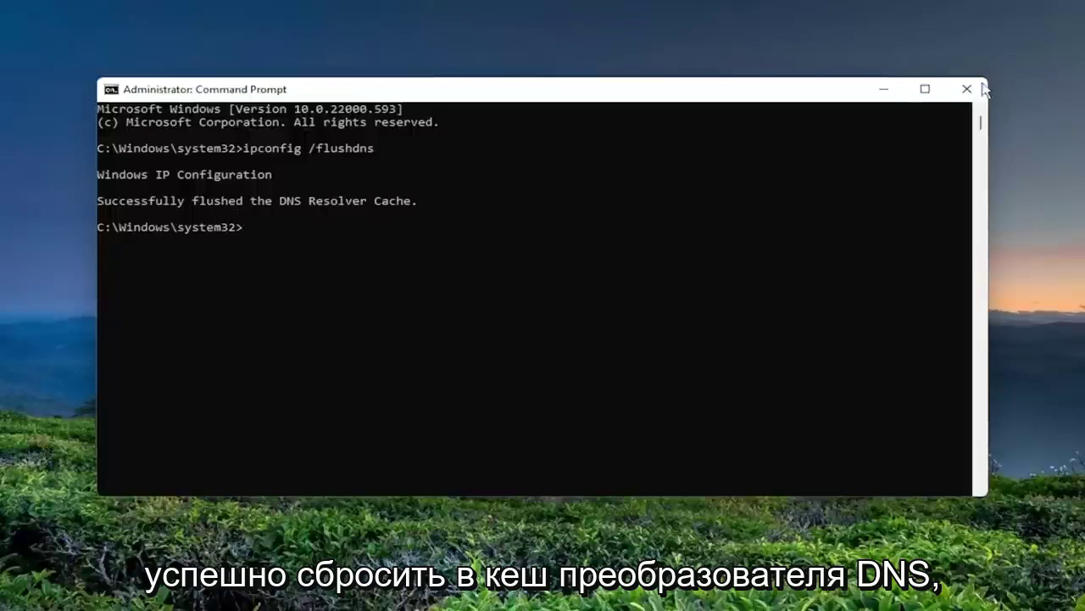
Step: Run netsh winsock reset, then close the Command Prompt window
text(n)
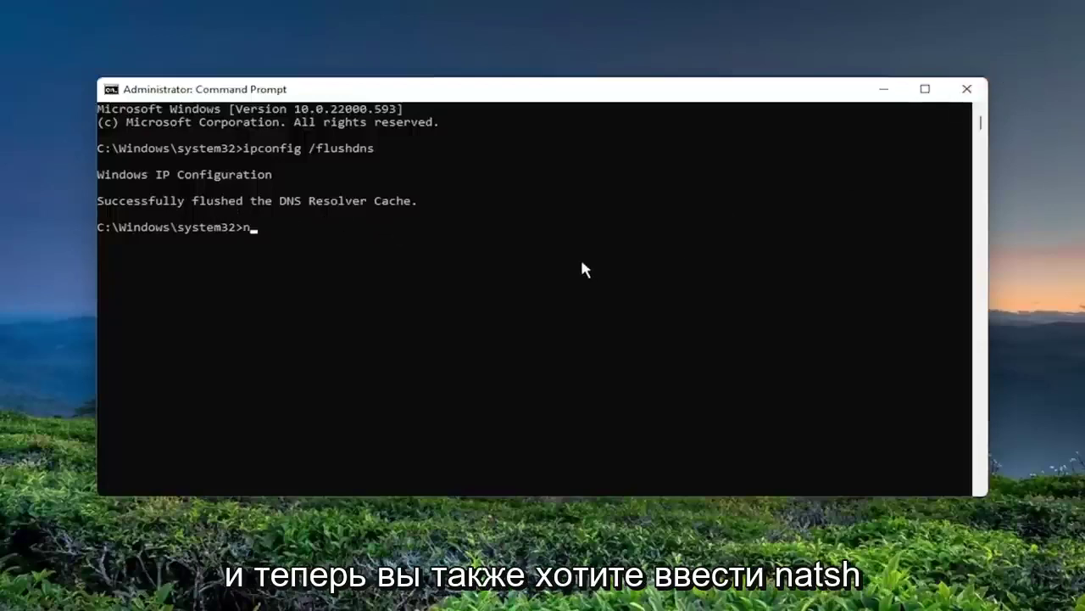
text(etsh)
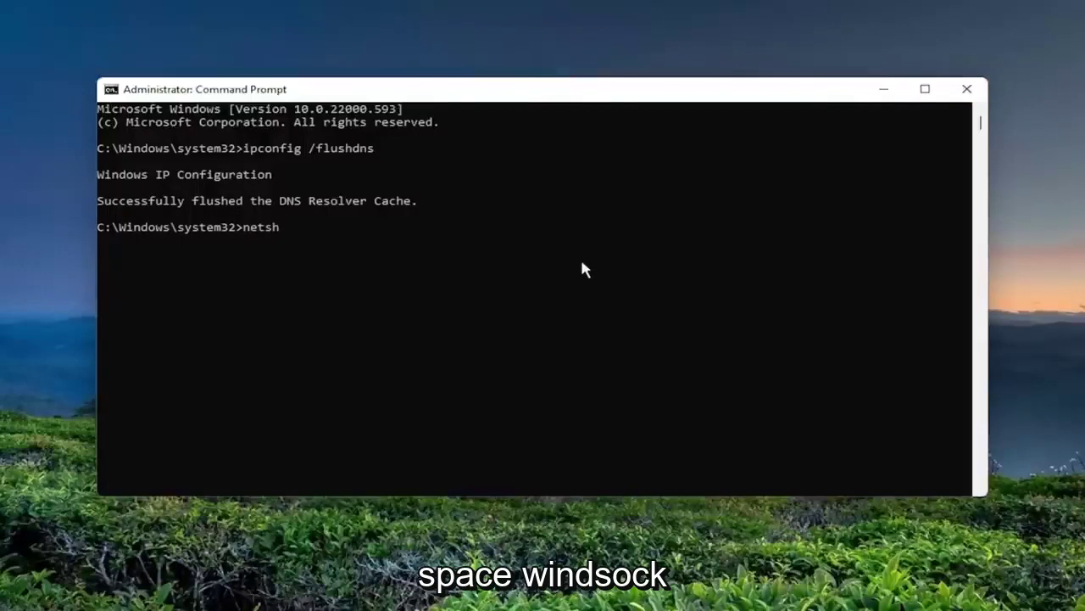
text( win)
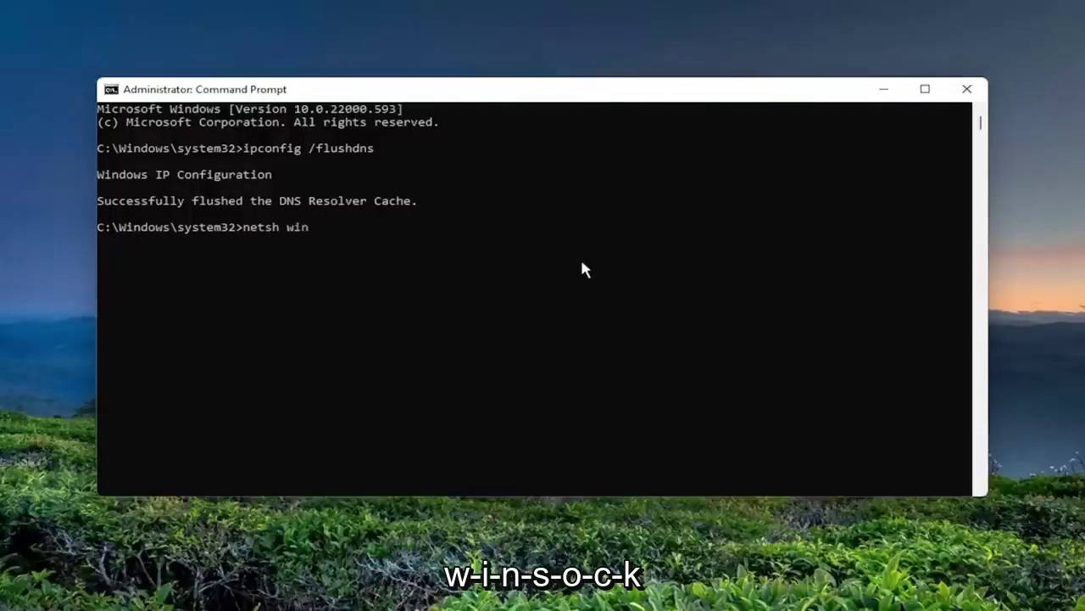
text(sock reset)
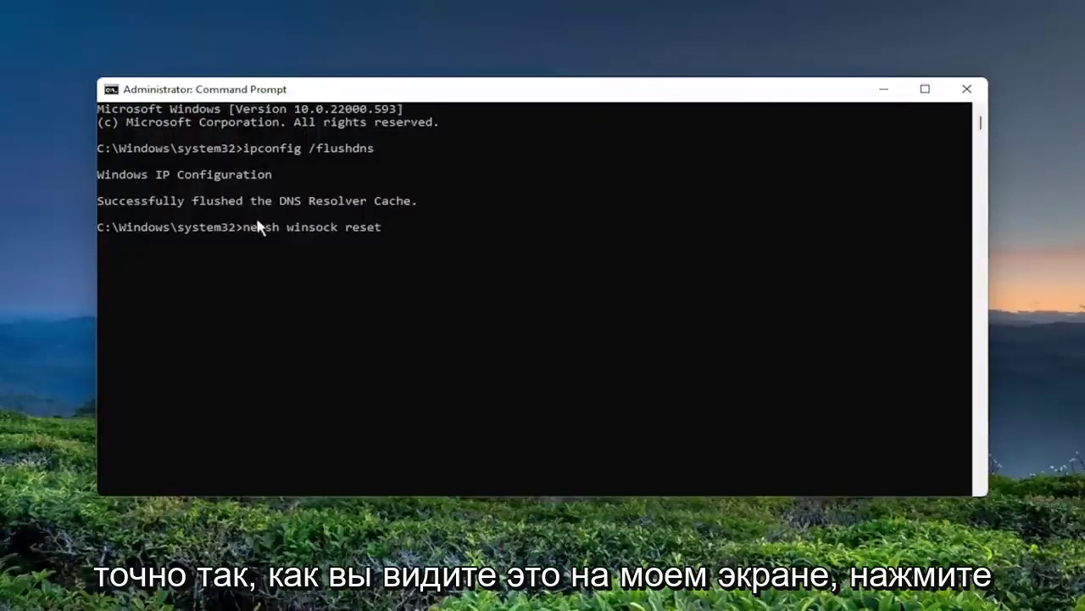
key(Return)
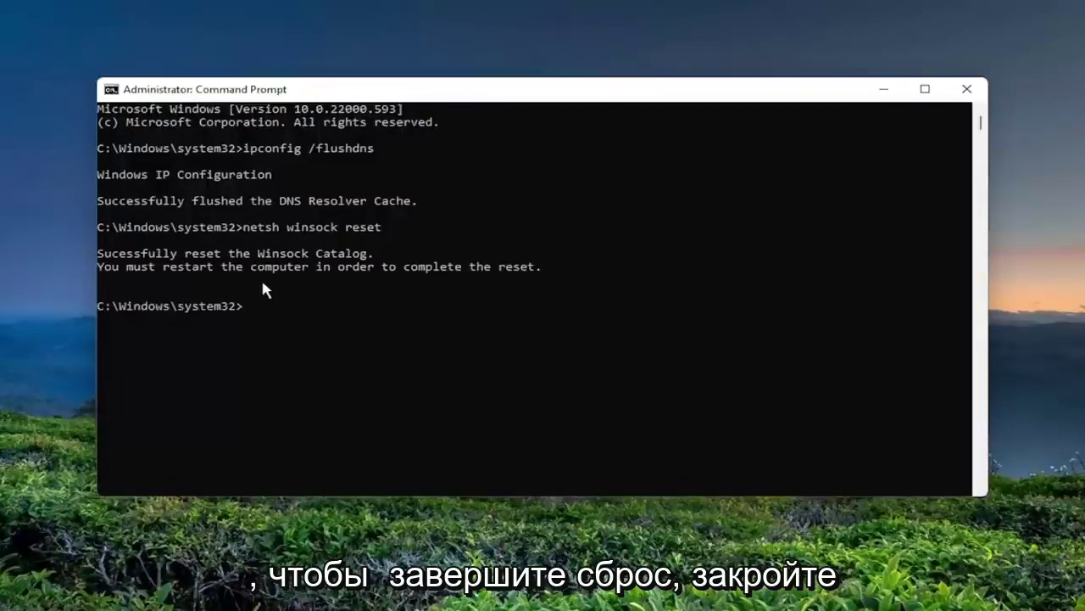
click(956, 89)
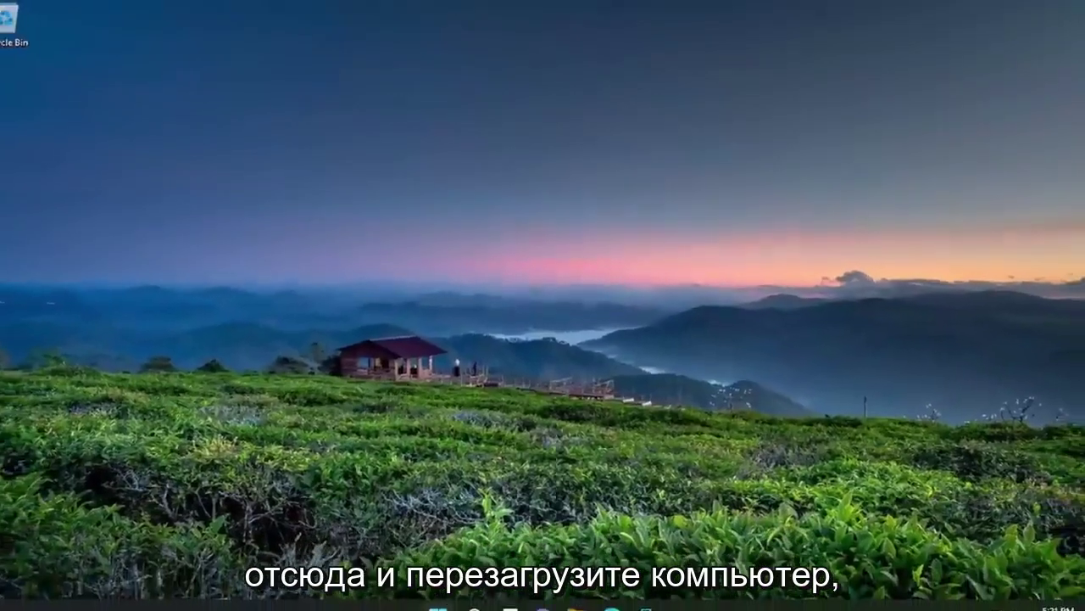
Step: Choose Restart from the Start button's Shut down or sign out menu
right_click(443, 596)
mouse_move(481, 541)
click(546, 564)
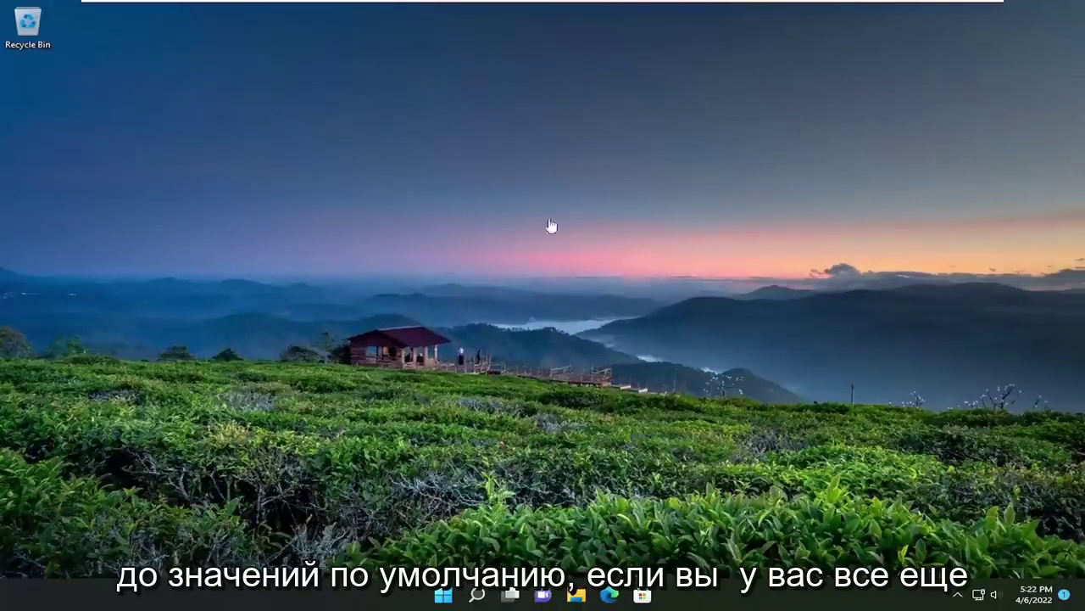
Step: Open Settings and go to Network & internet > Advanced network settings
click(476, 596)
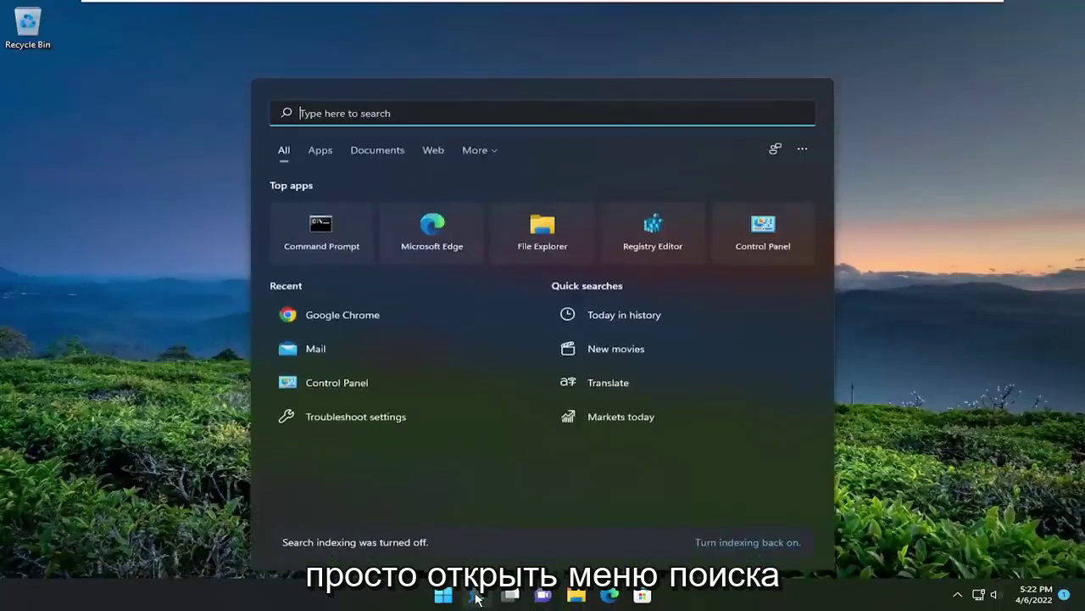
text(settings)
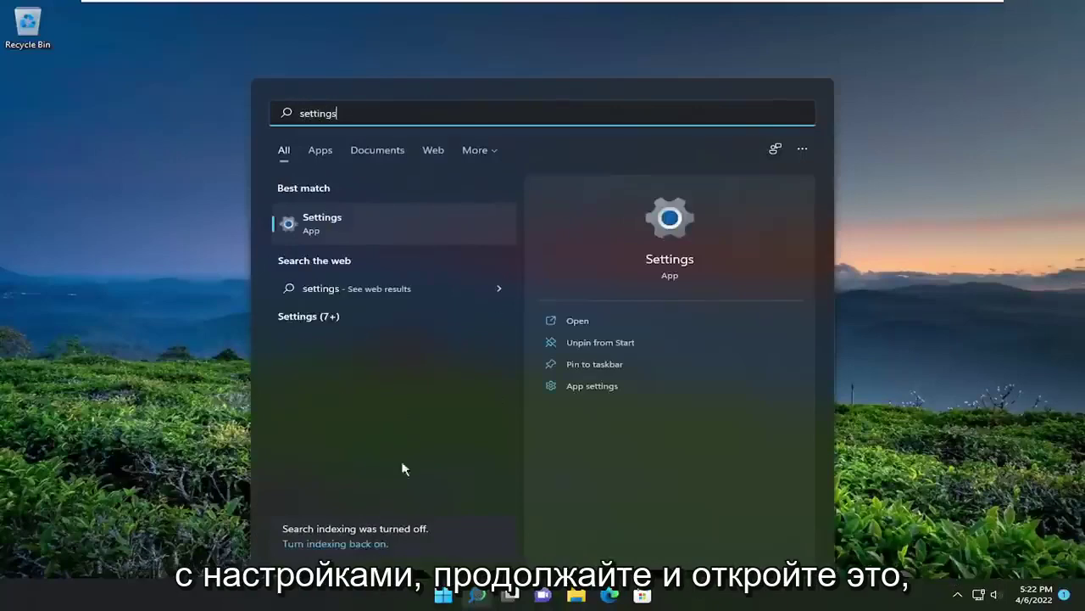
click(347, 233)
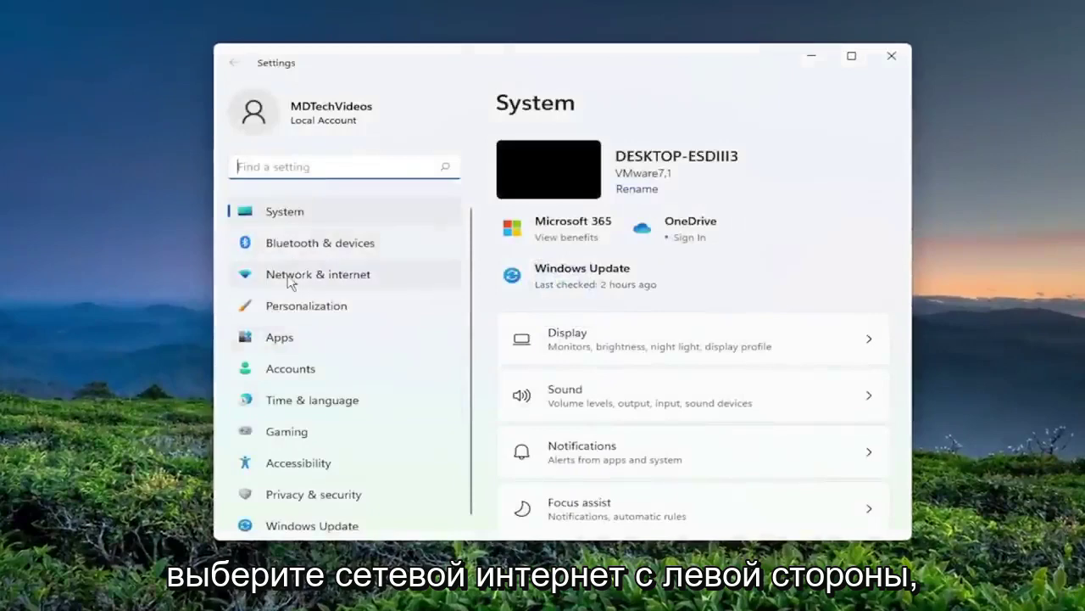
click(288, 278)
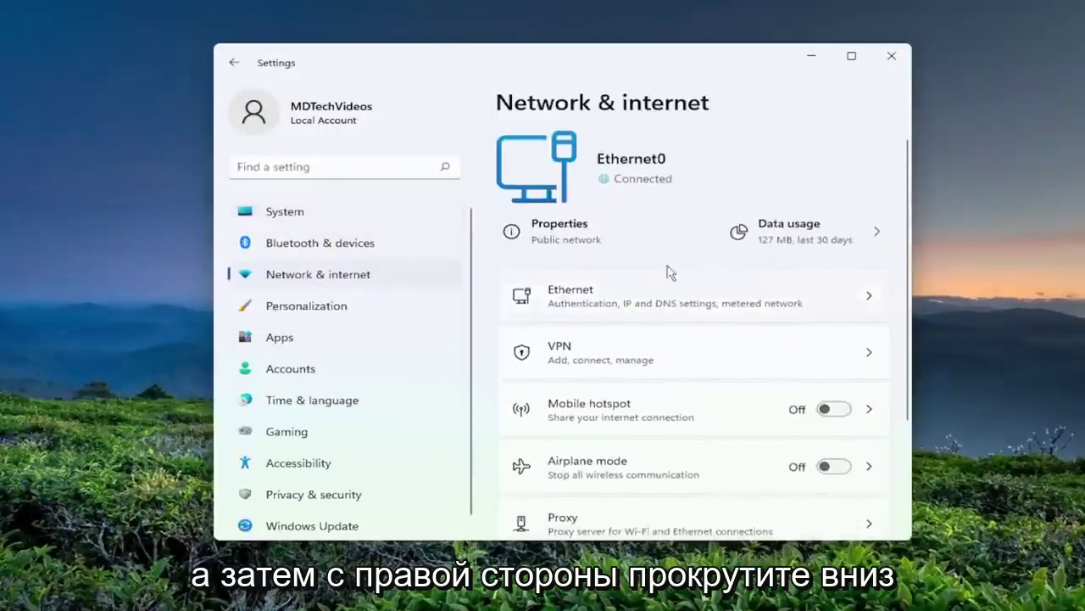
scroll(659, 381, down, 3)
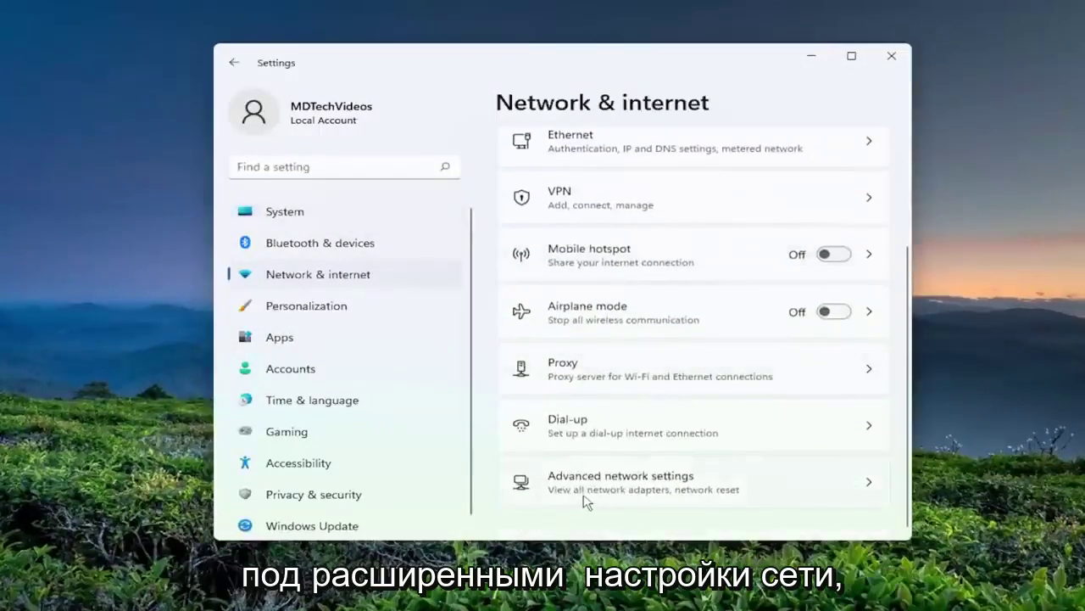
click(625, 483)
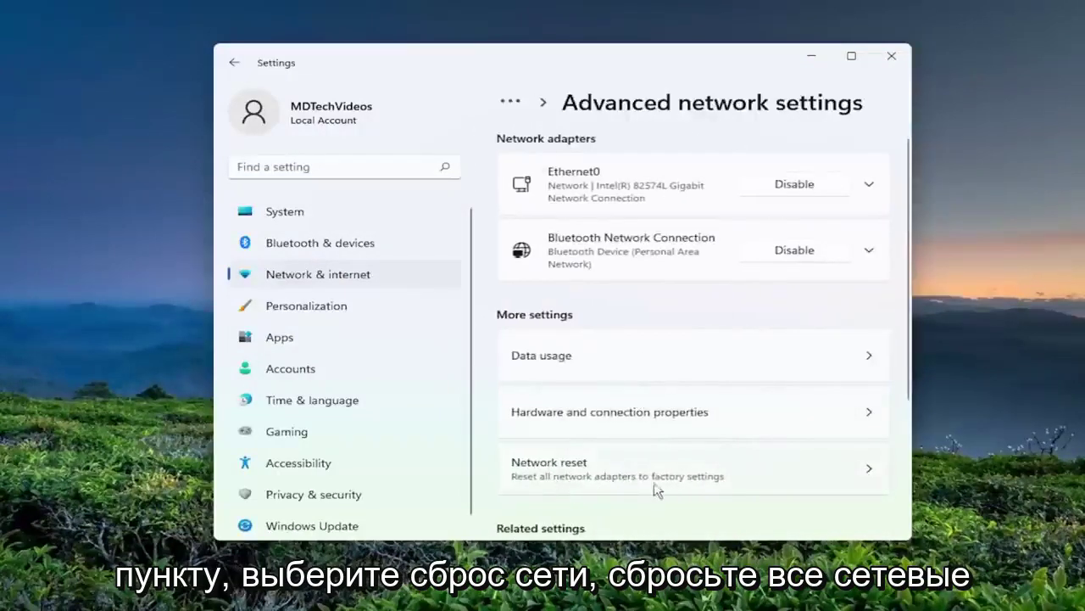
Step: Confirm a Network reset with Reset now and Yes, then dismiss the sign-out notice
click(689, 481)
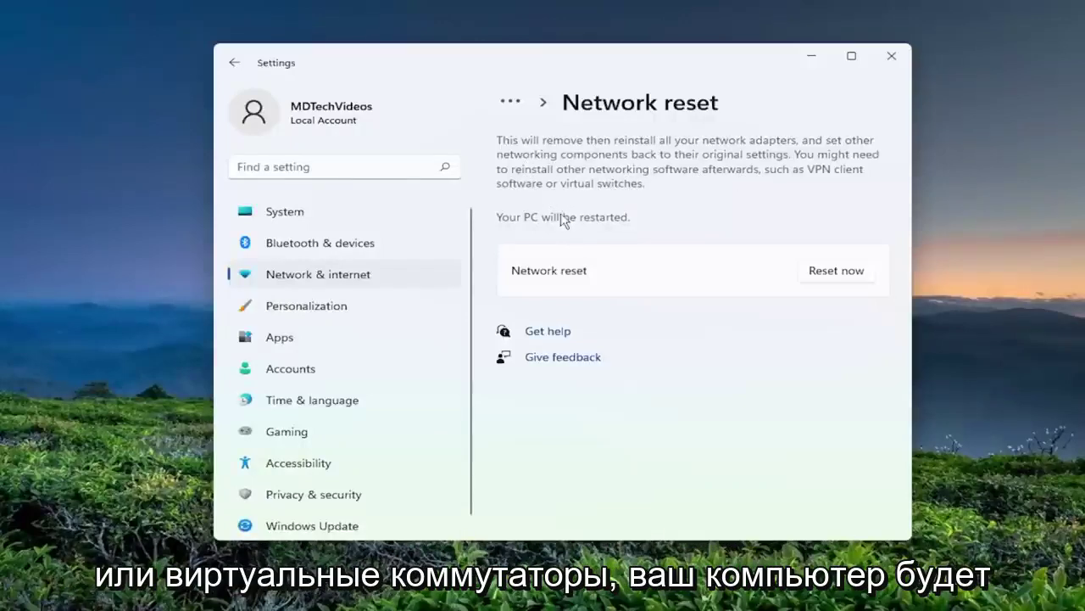
click(836, 271)
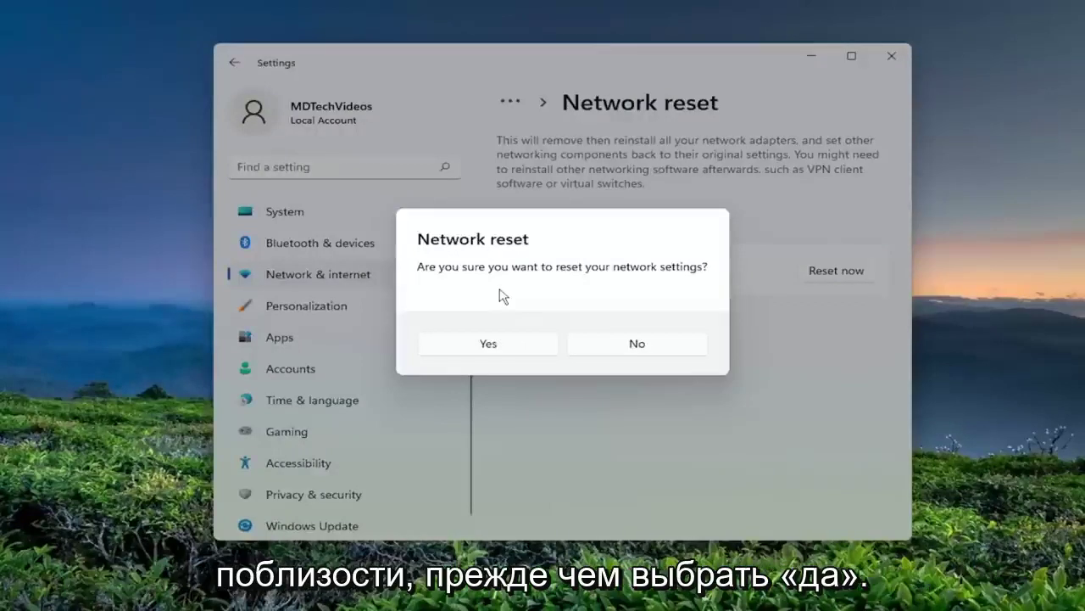
click(485, 343)
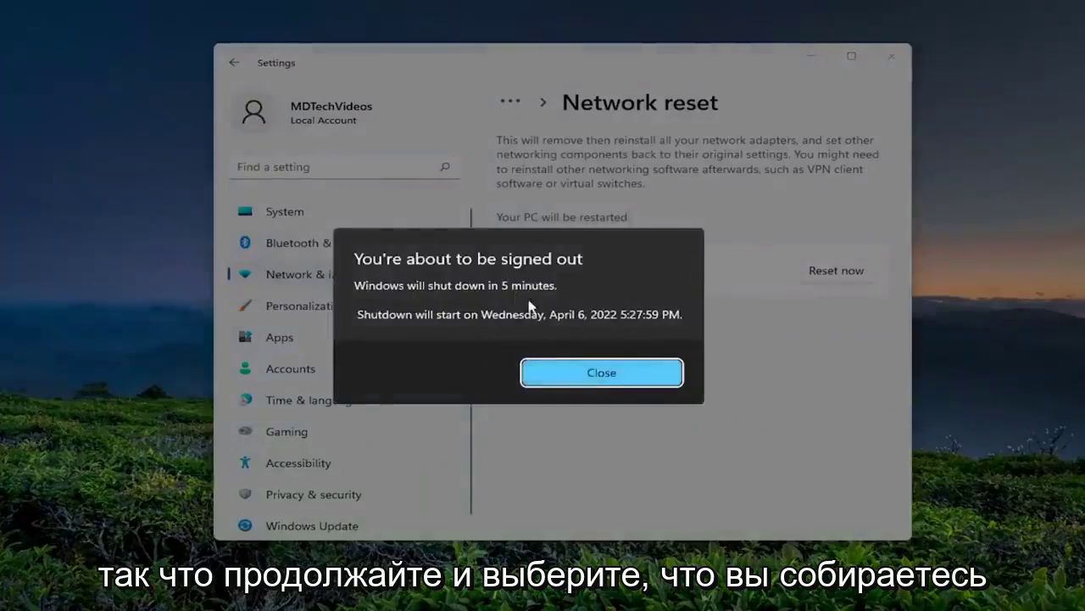
click(598, 384)
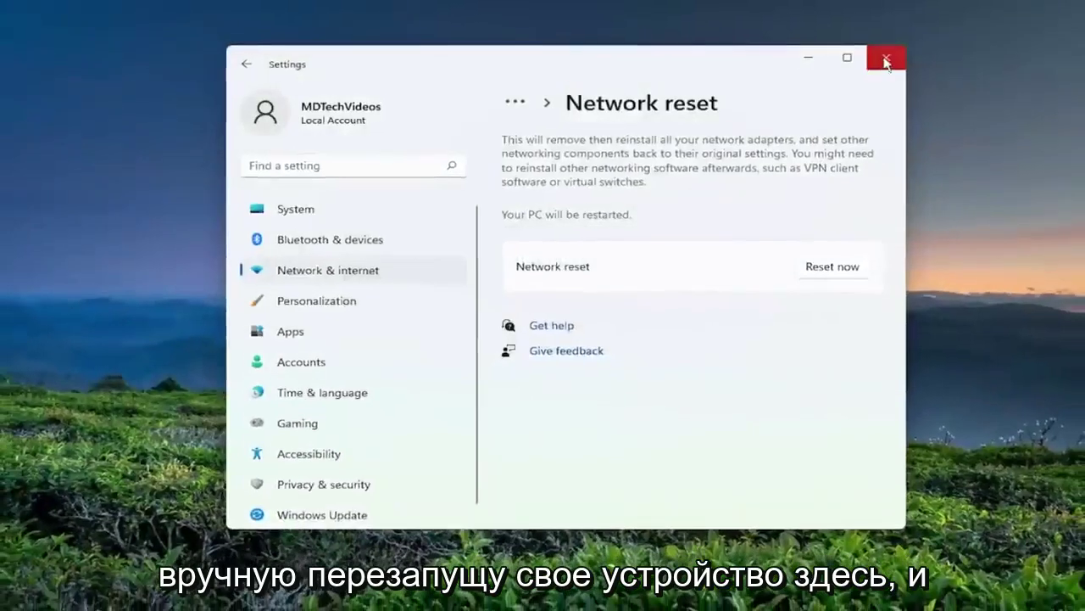
Step: Close Settings and bring up the Start menu's Shut down or sign out options
click(891, 56)
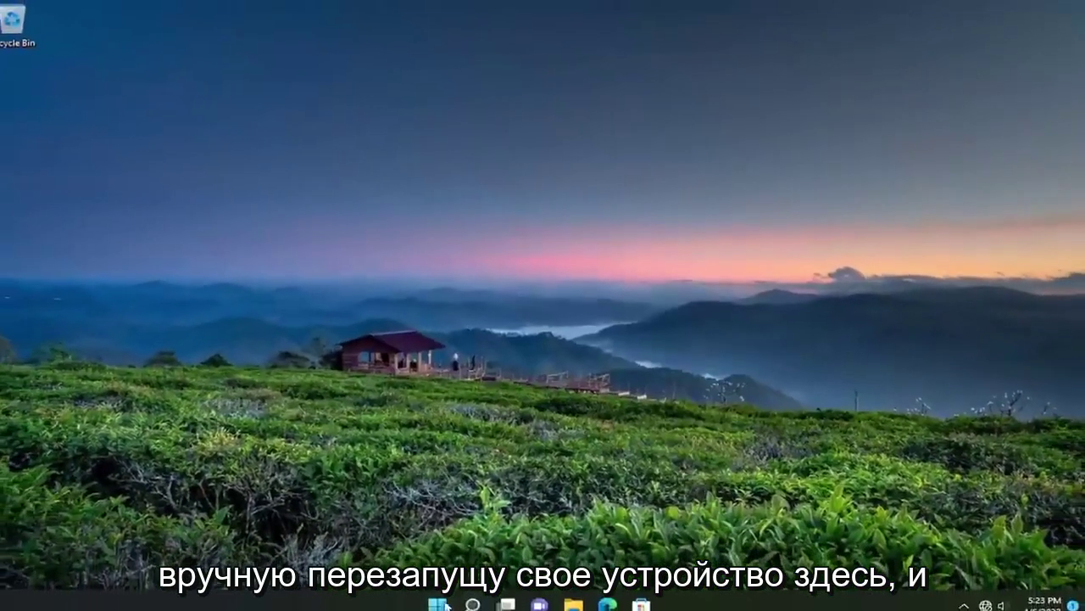
right_click(446, 605)
mouse_move(497, 546)
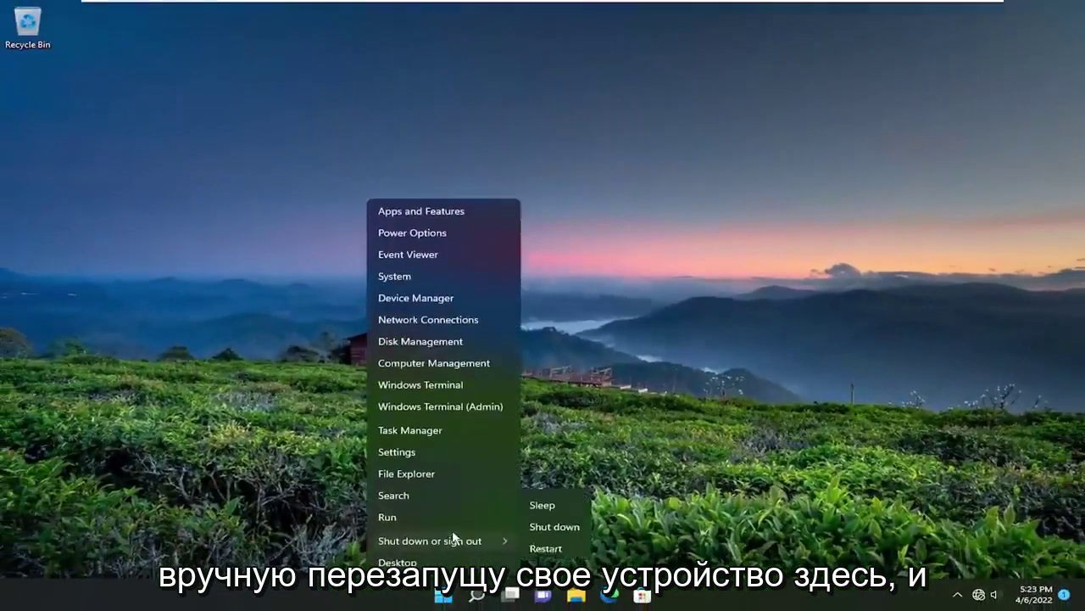